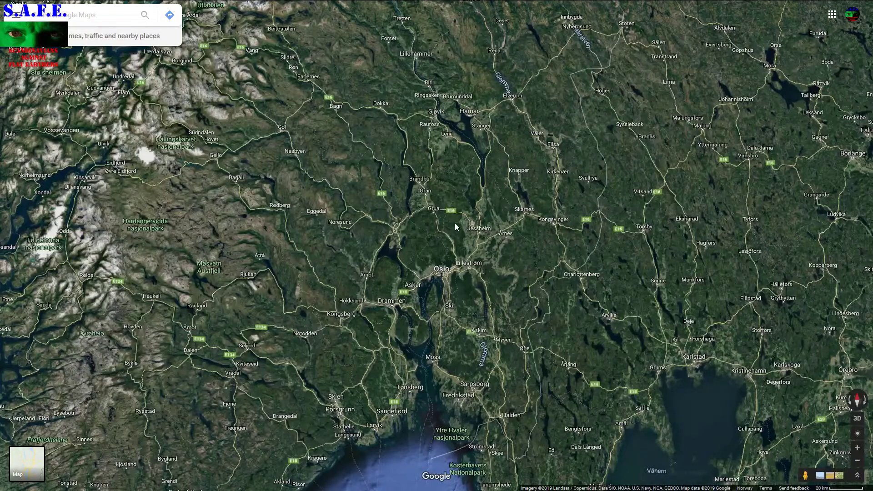
{"action": "scroll", "coordinate": [453, 246], "scroll_direction": "down", "scroll_amount": 2}
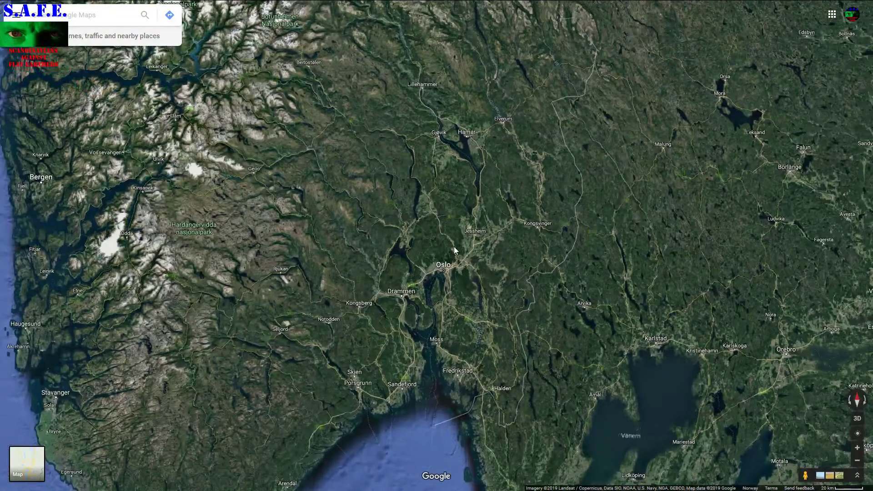
{"action": "scroll", "coordinate": [454, 250], "scroll_direction": "down", "scroll_amount": 1}
{"action": "scroll", "coordinate": [454, 250], "scroll_direction": "down", "scroll_amount": 1}
{"action": "scroll", "coordinate": [453, 250], "scroll_direction": "down", "scroll_amount": 1}
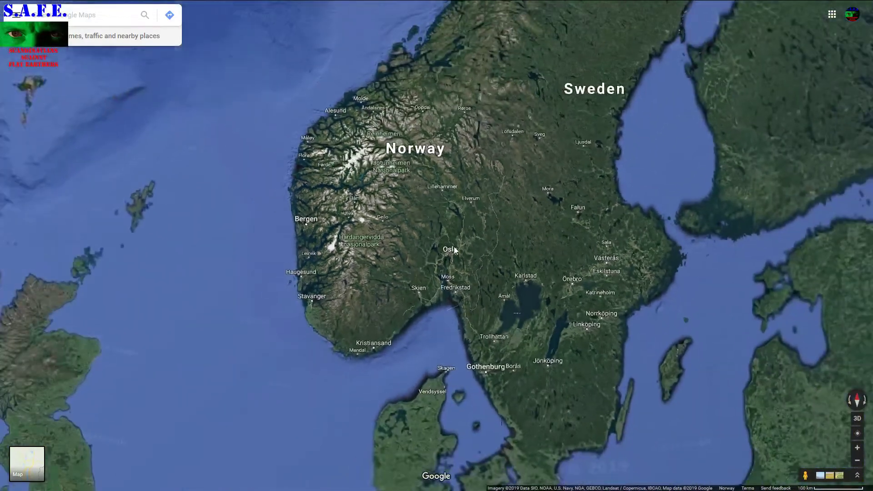
{"action": "scroll", "coordinate": [455, 252], "scroll_direction": "down", "scroll_amount": 1}
{"action": "scroll", "coordinate": [454, 250], "scroll_direction": "down", "scroll_amount": 1}
{"action": "scroll", "coordinate": [450, 239], "scroll_direction": "down", "scroll_amount": 2}
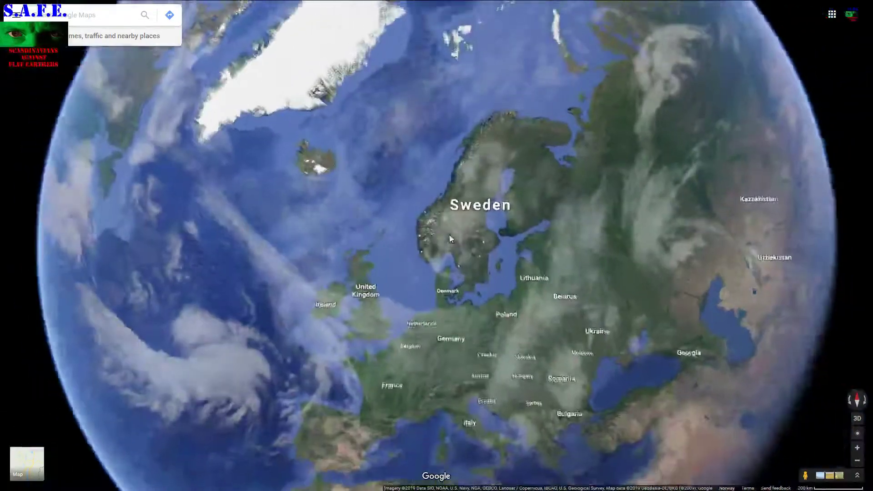
{"action": "scroll", "coordinate": [451, 239], "scroll_direction": "down", "scroll_amount": 2}
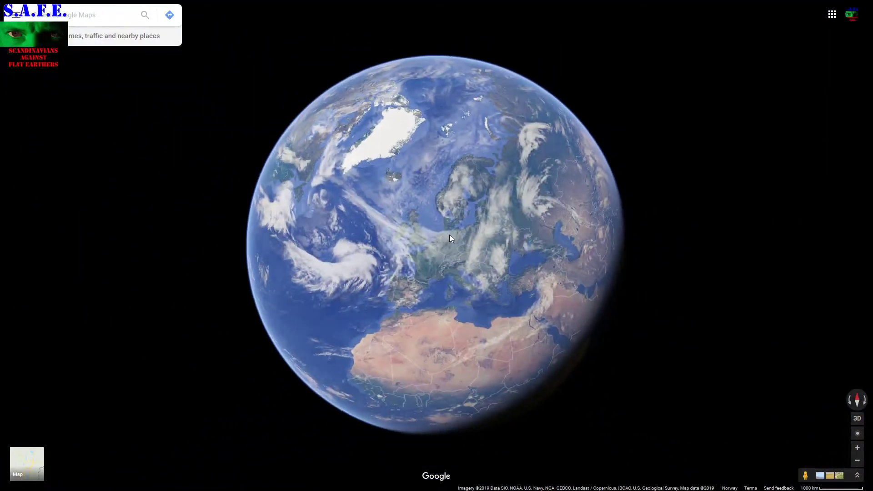
{"action": "scroll", "coordinate": [450, 237], "scroll_direction": "down", "scroll_amount": 2}
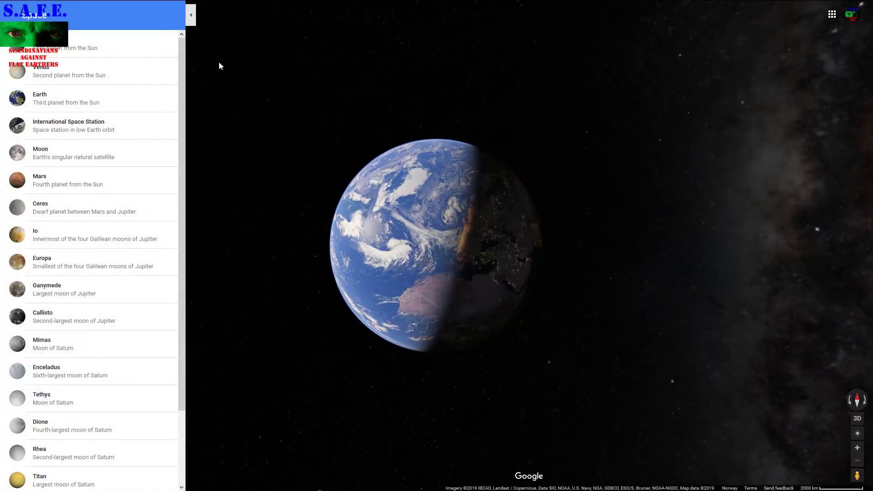
Hide the planets and moons list and spin the globe toward a cloudy sunlit ocean
{"action": "left_click", "coordinate": [191, 17]}
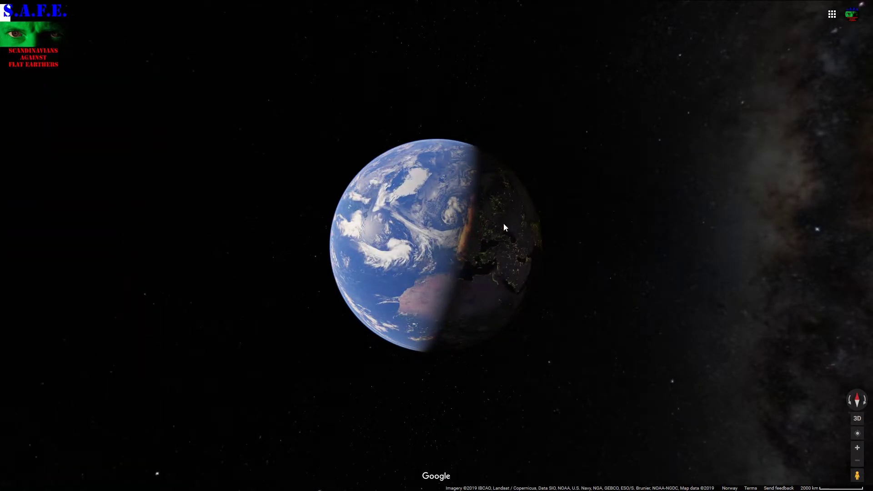
{"action": "left_click_drag", "start_coordinate": [503, 223], "coordinate": [343, 226]}
{"action": "left_click_drag", "start_coordinate": [512, 213], "coordinate": [335, 230]}
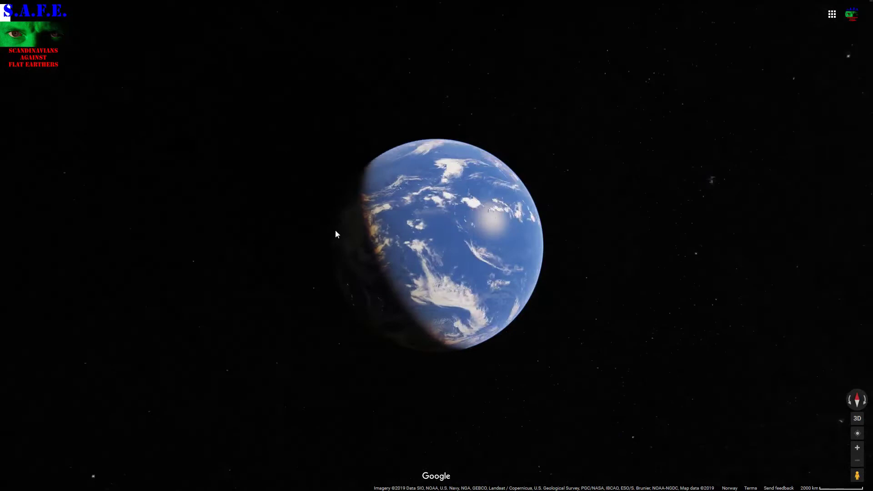
{"action": "left_click_drag", "start_coordinate": [481, 230], "coordinate": [421, 241]}
{"action": "left_click_drag", "start_coordinate": [495, 213], "coordinate": [374, 264]}
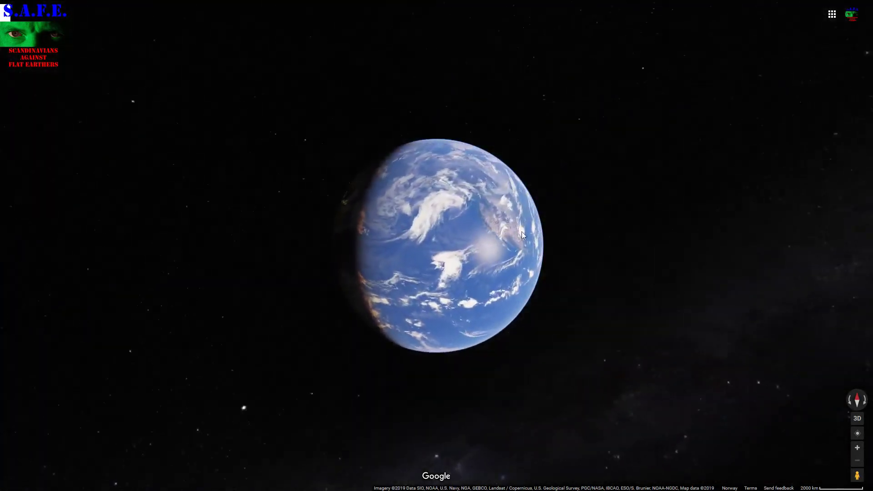
Spin the globe from India's night side, past the sun, to sunlit South America
{"action": "left_click_drag", "start_coordinate": [522, 231], "coordinate": [338, 241]}
{"action": "left_click_drag", "start_coordinate": [523, 238], "coordinate": [370, 214]}
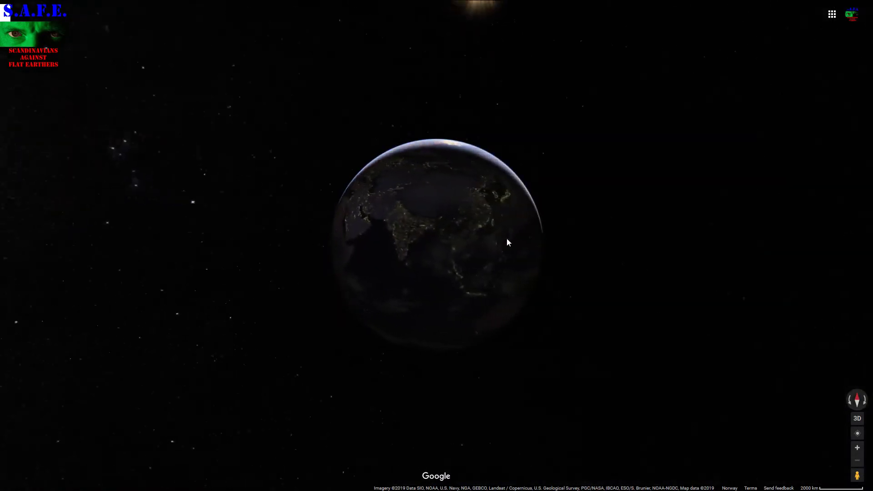
{"action": "left_click_drag", "start_coordinate": [507, 242], "coordinate": [398, 226]}
{"action": "left_click_drag", "start_coordinate": [463, 228], "coordinate": [355, 222]}
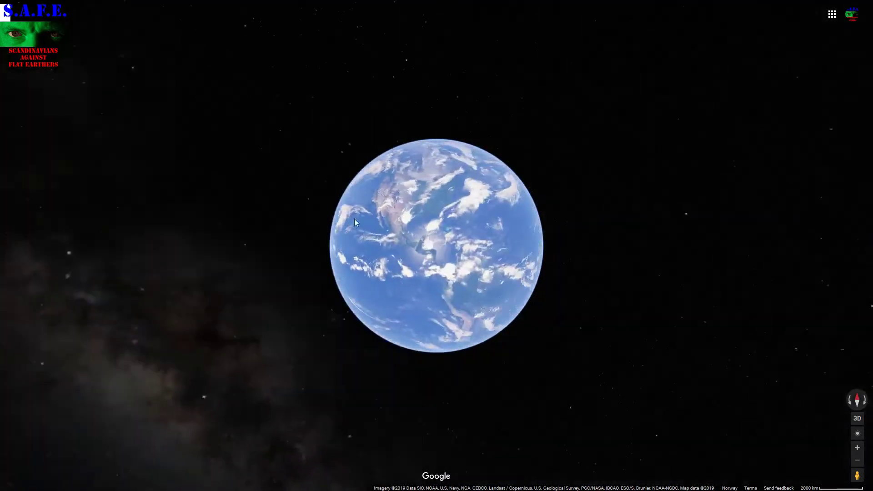
{"action": "left_click_drag", "start_coordinate": [521, 236], "coordinate": [350, 223]}
{"action": "left_click_drag", "start_coordinate": [511, 238], "coordinate": [374, 236]}
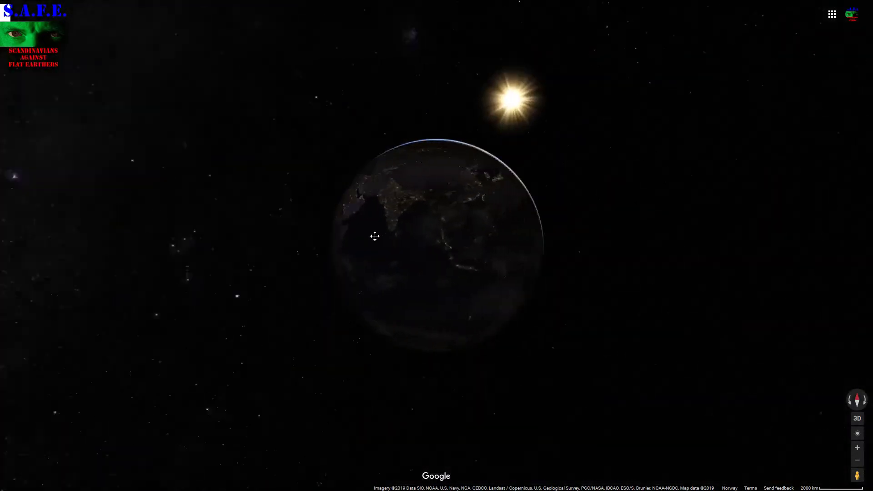
{"action": "left_click_drag", "start_coordinate": [486, 221], "coordinate": [432, 236]}
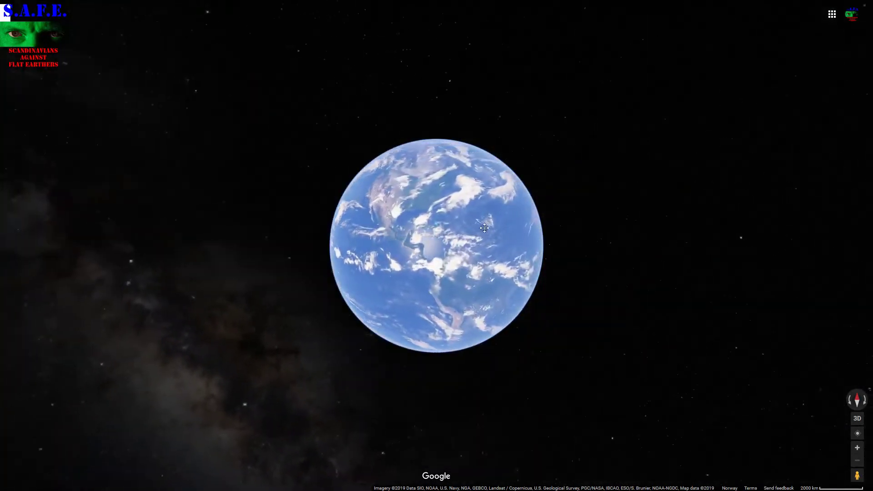
{"action": "left_click_drag", "start_coordinate": [484, 228], "coordinate": [340, 227]}
Swing the globe between day and night, ending on night over Australia
{"action": "left_click_drag", "start_coordinate": [512, 214], "coordinate": [368, 231]}
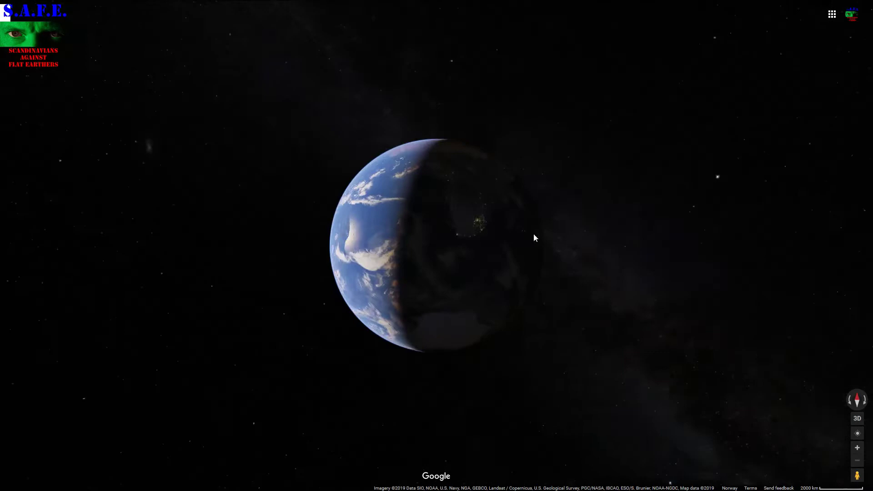
{"action": "left_click_drag", "start_coordinate": [533, 237], "coordinate": [365, 227]}
{"action": "left_click_drag", "start_coordinate": [514, 249], "coordinate": [366, 234]}
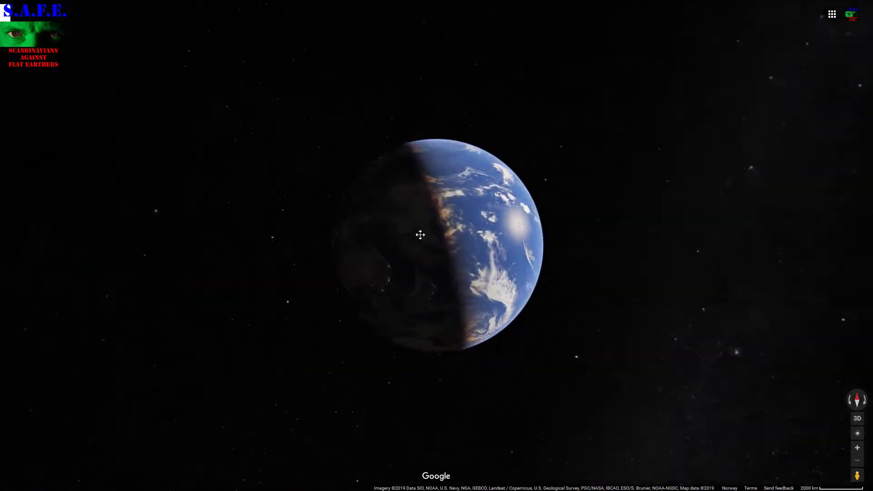
{"action": "left_click_drag", "start_coordinate": [445, 232], "coordinate": [346, 234]}
{"action": "left_click_drag", "start_coordinate": [496, 237], "coordinate": [378, 225]}
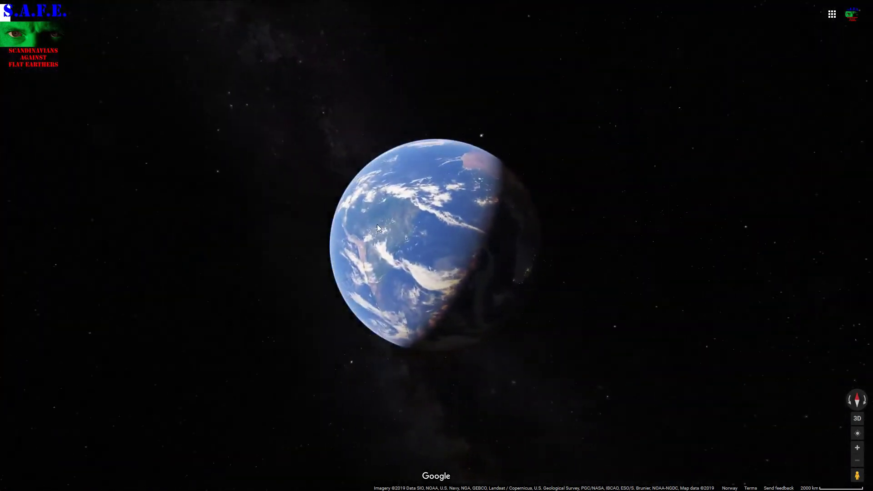
{"action": "left_click_drag", "start_coordinate": [477, 228], "coordinate": [356, 234]}
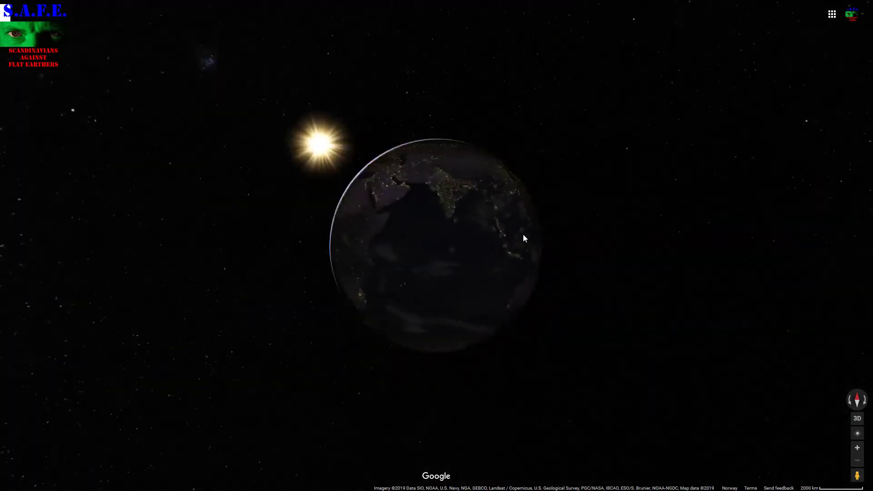
{"action": "left_click_drag", "start_coordinate": [519, 234], "coordinate": [228, 253]}
{"action": "left_click_drag", "start_coordinate": [459, 239], "coordinate": [217, 257]}
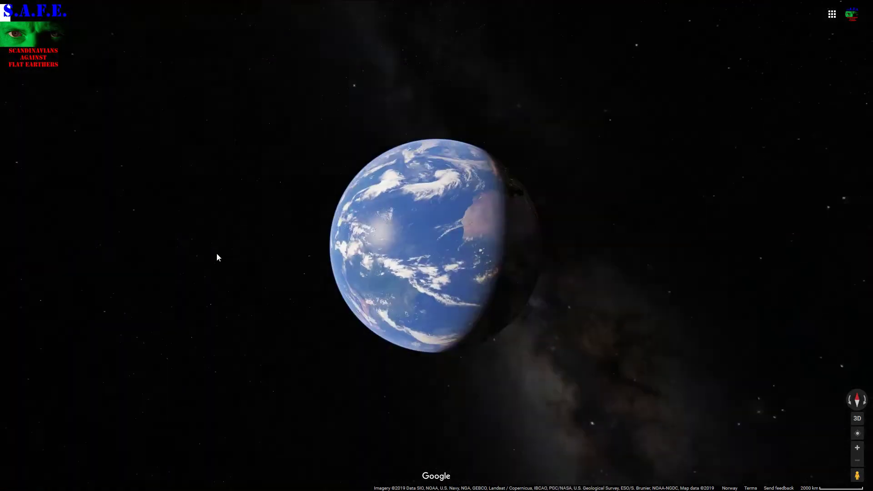
{"action": "mouse_move", "coordinate": [342, 249]}
{"action": "left_mouse_down"}
{"action": "mouse_move", "coordinate": [471, 237]}
{"action": "mouse_move", "coordinate": [398, 242]}
{"action": "mouse_move", "coordinate": [554, 247]}
{"action": "mouse_move", "coordinate": [452, 220]}
{"action": "mouse_move", "coordinate": [435, 205]}
{"action": "mouse_move", "coordinate": [498, 205]}
{"action": "mouse_move", "coordinate": [542, 224]}
{"action": "mouse_move", "coordinate": [406, 189]}
{"action": "mouse_move", "coordinate": [422, 250]}
{"action": "left_mouse_up"}
Rotate the globe to night-lit Africa and the Indian Ocean, with the Sun nearby
{"action": "mouse_move", "coordinate": [472, 213]}
{"action": "left_mouse_down"}
{"action": "mouse_move", "coordinate": [459, 207]}
{"action": "mouse_move", "coordinate": [416, 226]}
{"action": "mouse_move", "coordinate": [503, 230]}
{"action": "mouse_move", "coordinate": [353, 251]}
{"action": "mouse_move", "coordinate": [358, 233]}
{"action": "mouse_move", "coordinate": [425, 250]}
{"action": "mouse_move", "coordinate": [396, 232]}
{"action": "mouse_move", "coordinate": [443, 241]}
{"action": "mouse_move", "coordinate": [366, 251]}
{"action": "mouse_move", "coordinate": [482, 234]}
{"action": "mouse_move", "coordinate": [372, 247]}
{"action": "mouse_move", "coordinate": [458, 239]}
{"action": "mouse_move", "coordinate": [384, 231]}
{"action": "mouse_move", "coordinate": [354, 240]}
{"action": "mouse_move", "coordinate": [489, 227]}
{"action": "mouse_move", "coordinate": [375, 240]}
{"action": "mouse_move", "coordinate": [466, 250]}
{"action": "mouse_move", "coordinate": [342, 235]}
{"action": "mouse_move", "coordinate": [489, 256]}
{"action": "mouse_move", "coordinate": [355, 244]}
{"action": "mouse_move", "coordinate": [476, 246]}
{"action": "mouse_move", "coordinate": [383, 254]}
{"action": "mouse_move", "coordinate": [462, 239]}
{"action": "mouse_move", "coordinate": [418, 251]}
{"action": "mouse_move", "coordinate": [395, 241]}
{"action": "left_mouse_up"}
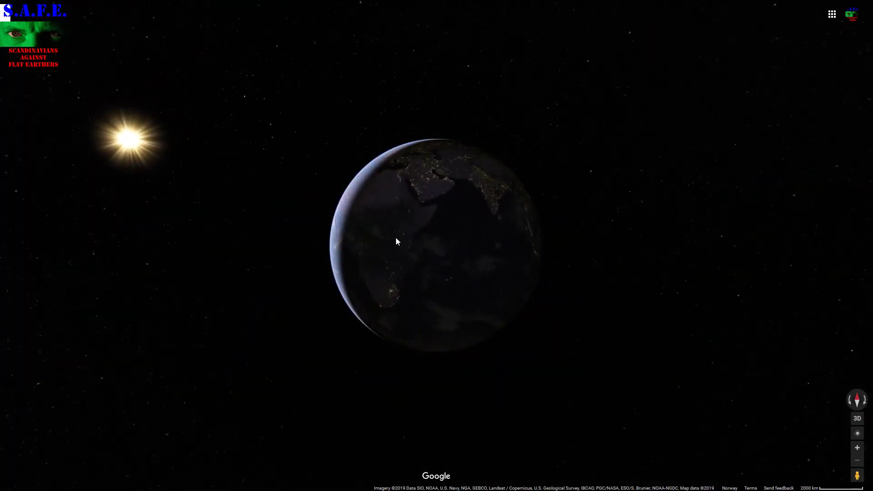